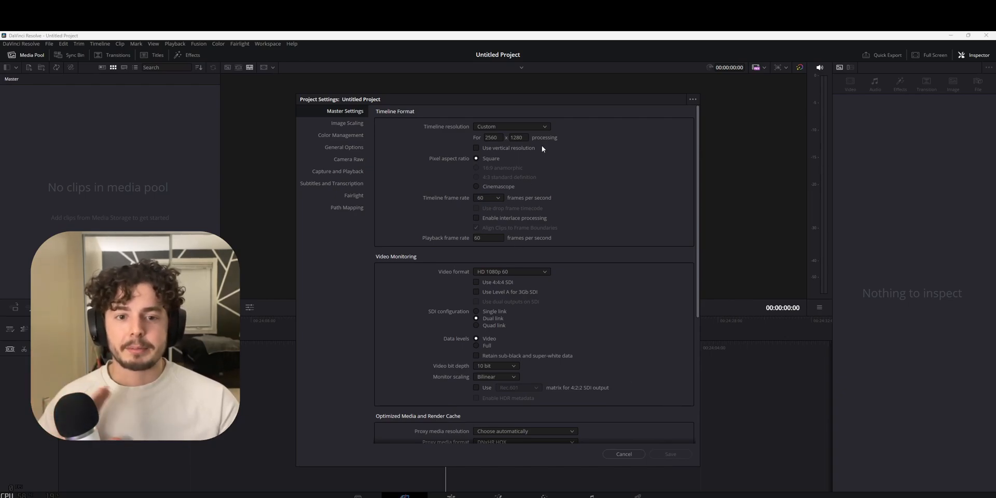
pyautogui.click(691, 101)
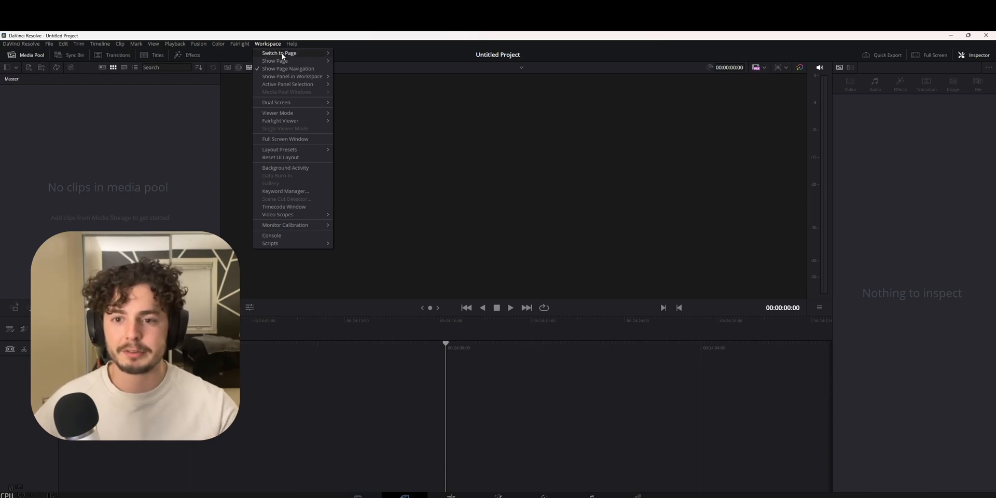
# - Hide the Fairlight, Color and Fusion pages from the page navigation
pyautogui.moveTo(294, 59)
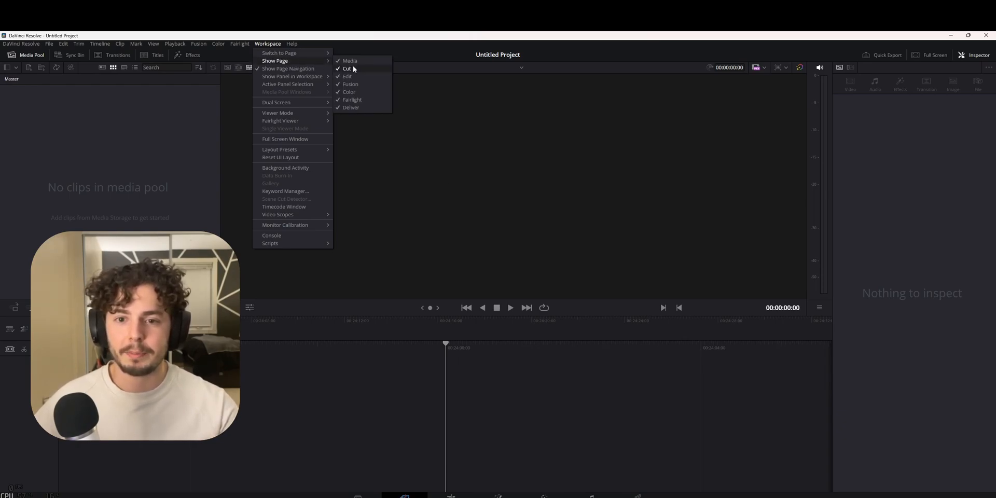
pyautogui.click(358, 98)
pyautogui.click(267, 44)
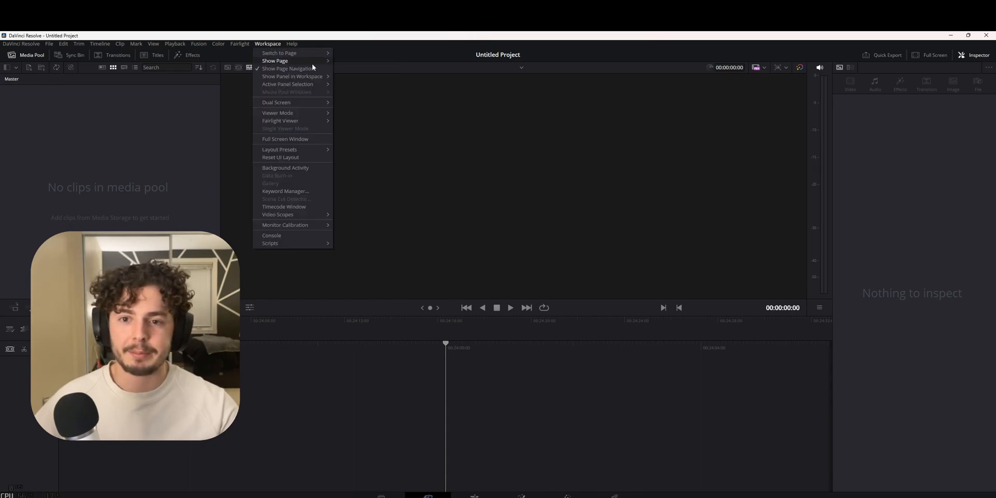
pyautogui.moveTo(316, 61)
pyautogui.click(353, 93)
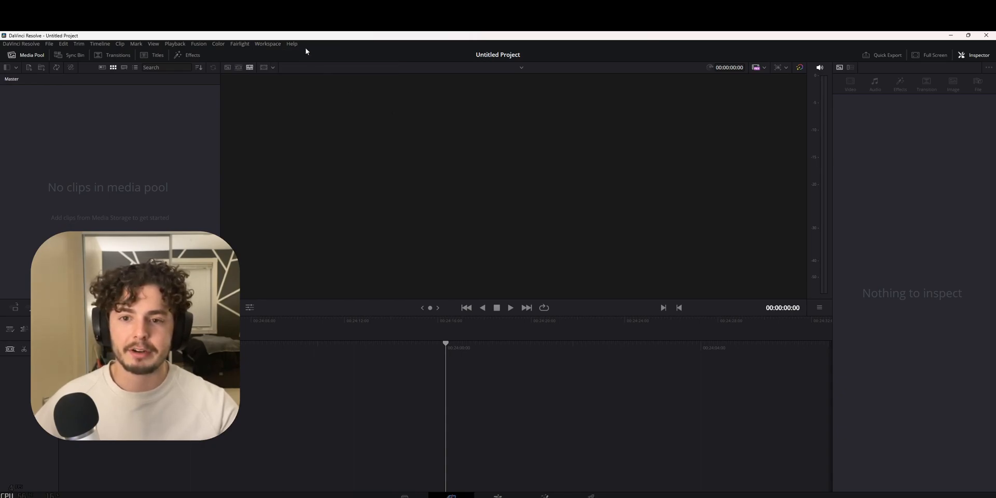
pyautogui.click(263, 45)
pyautogui.moveTo(297, 62)
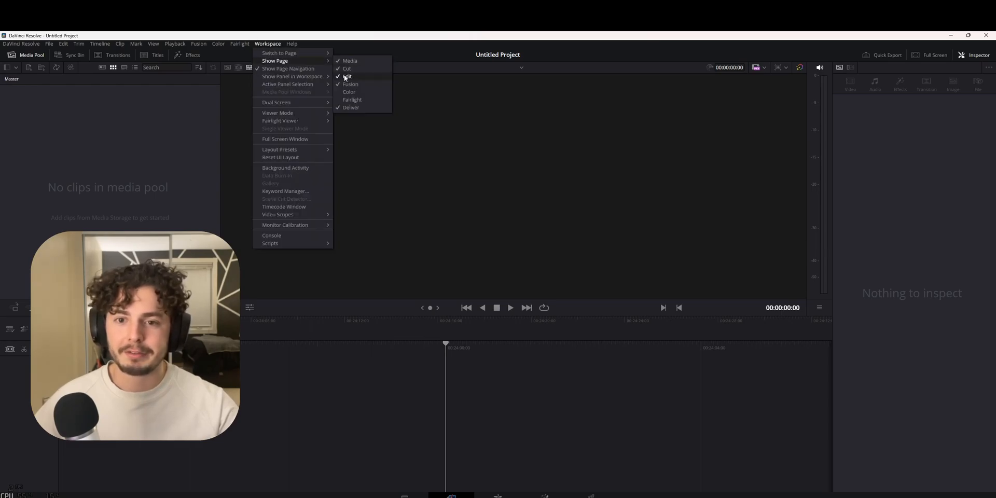
pyautogui.click(349, 87)
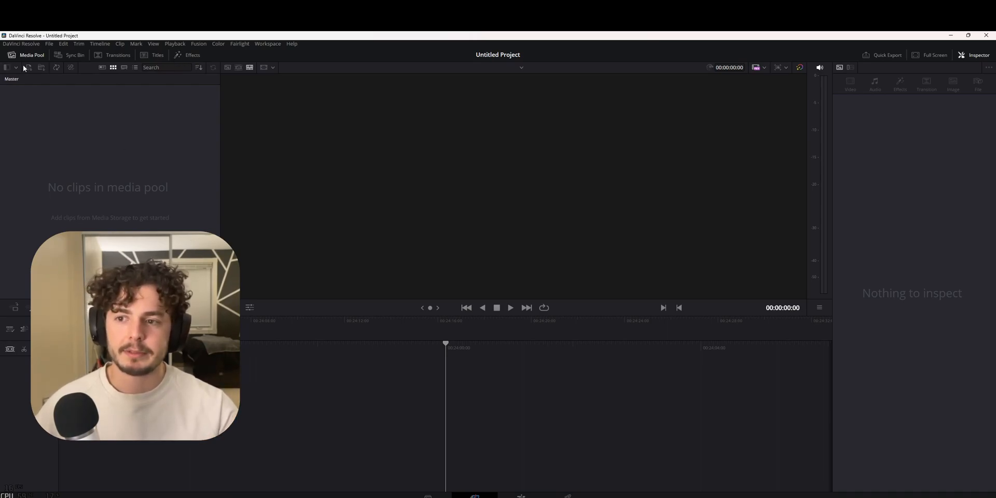
pyautogui.rightClick(88, 147)
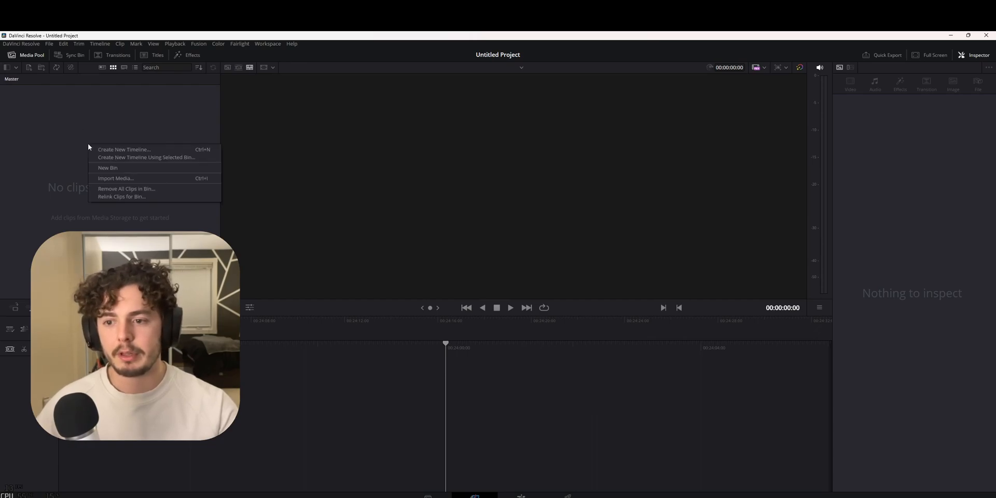
pyautogui.click(147, 179)
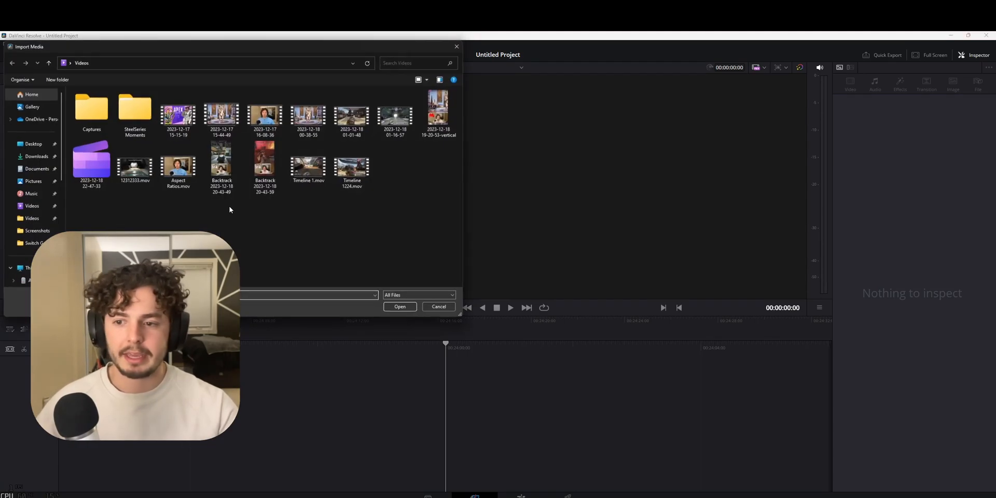
pyautogui.click(177, 113)
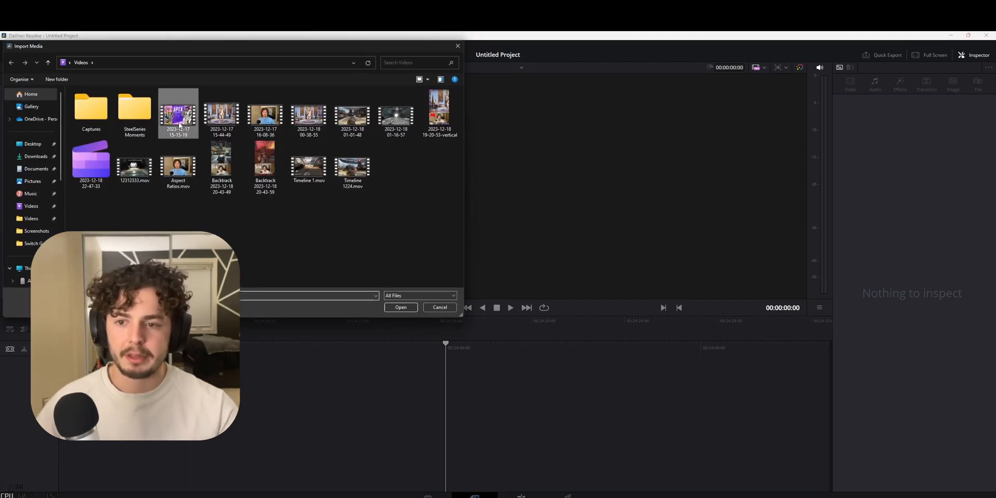
pyautogui.click(401, 308)
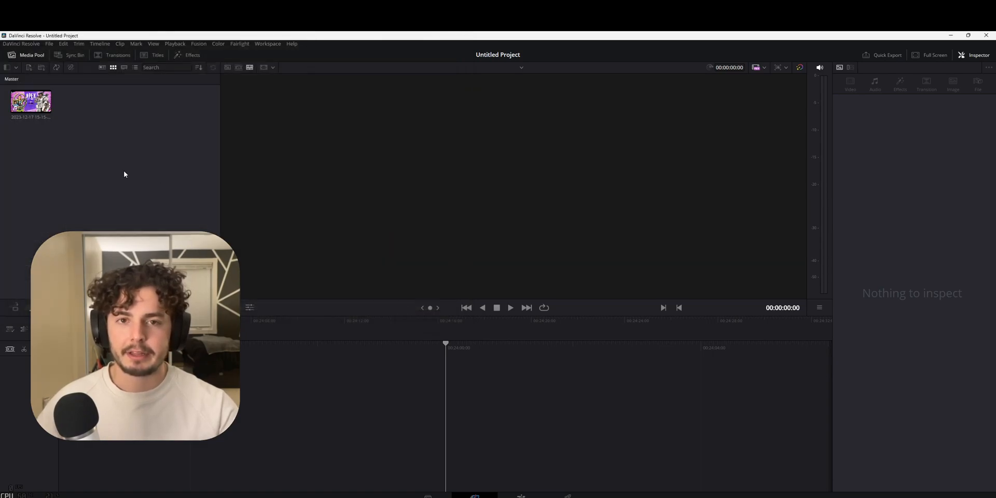
# - Place the imported video on a new timeline and open it on the Edit page
pyautogui.moveTo(31, 101); pyautogui.dragTo(481, 390)
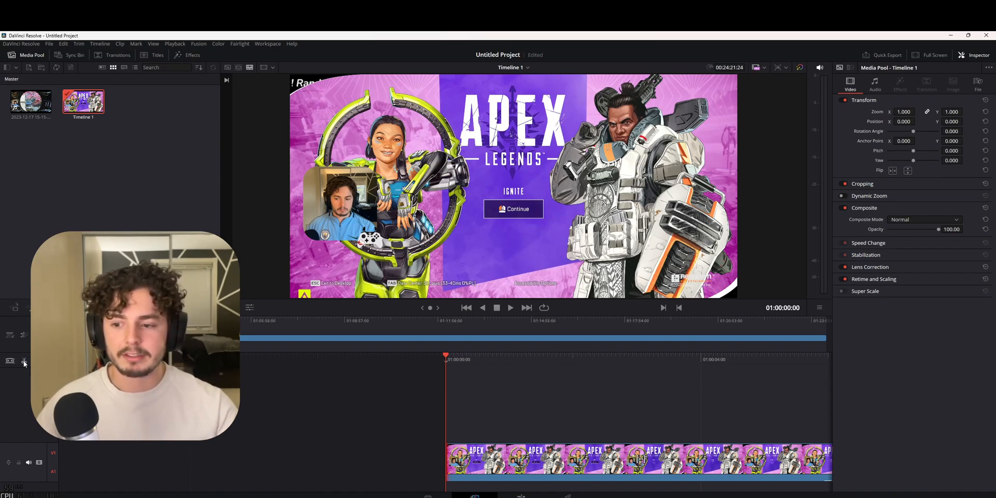
pyautogui.click(525, 495)
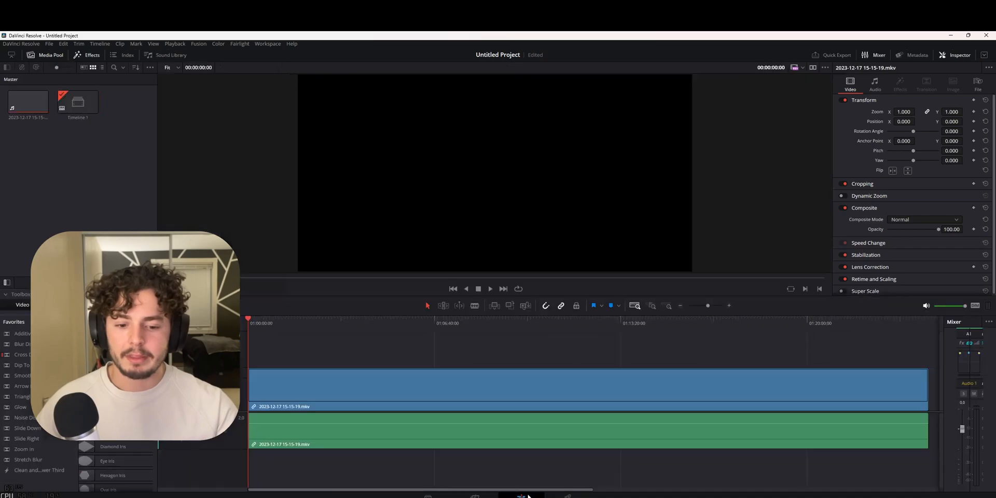
pyautogui.moveTo(247, 321); pyautogui.dragTo(331, 330)
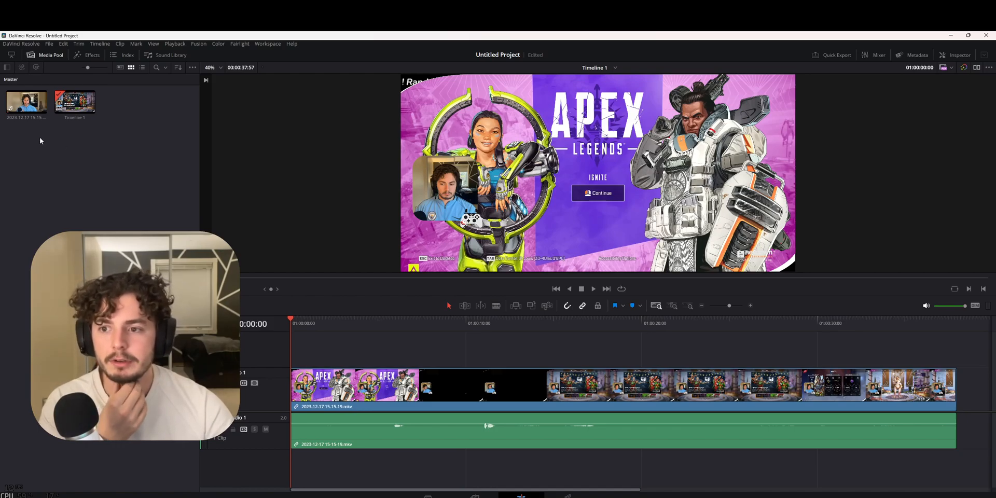
# - Hide the Media Pool, show the Effects library and browse its video transitions
pyautogui.click(49, 54)
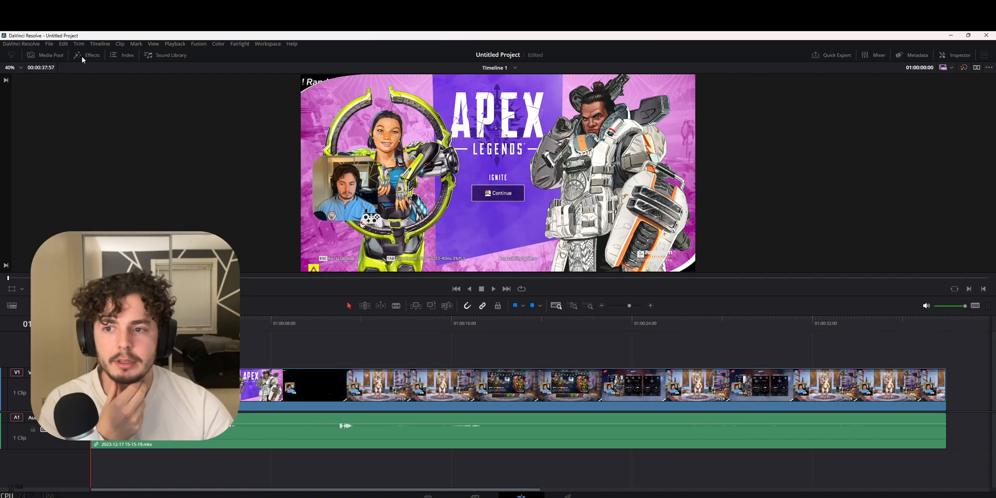
pyautogui.click(82, 55)
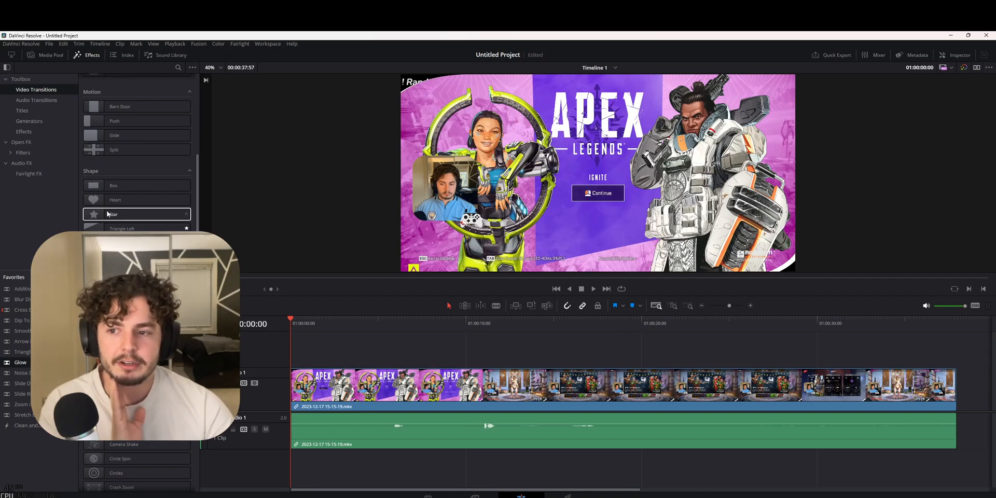
pyautogui.scroll(2, 106, 212)
pyautogui.scroll(5, 110, 210)
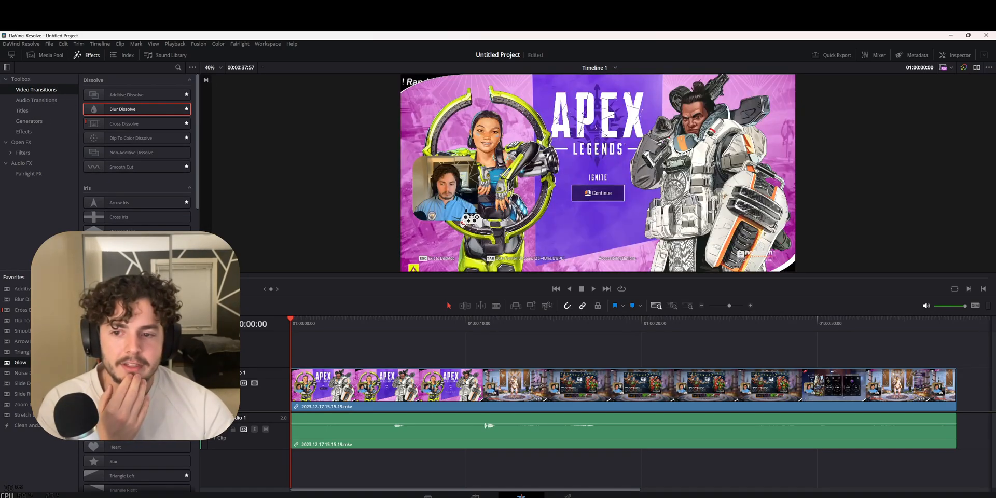
pyautogui.scroll(-10, 137, 166)
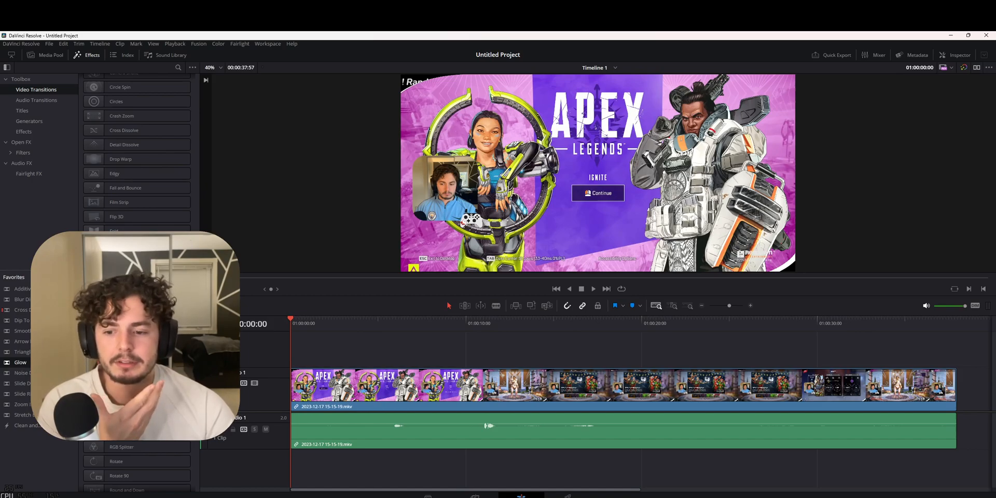
# - Try the Glow favourite at the start of the video clip and play the timeline
pyautogui.moveTo(36, 362); pyautogui.dragTo(303, 380)
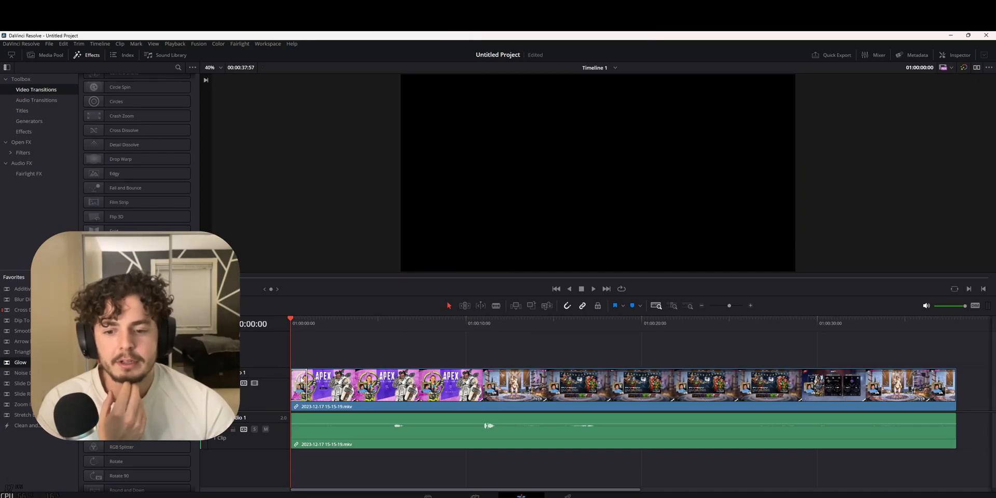
pyautogui.moveTo(306, 383)
pyautogui.mouseDown()
pyautogui.moveTo(314, 386)
pyautogui.moveTo(307, 383)
pyautogui.mouseUp()
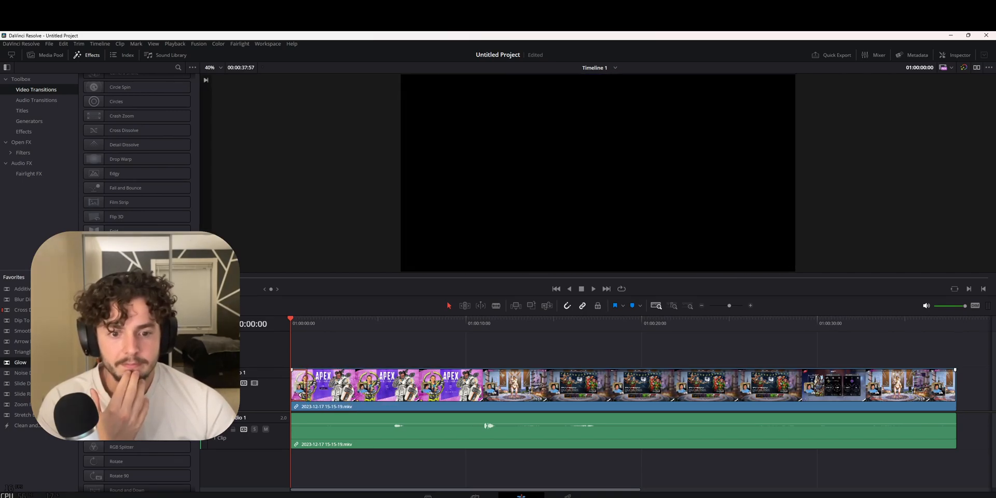
pyautogui.click(594, 289)
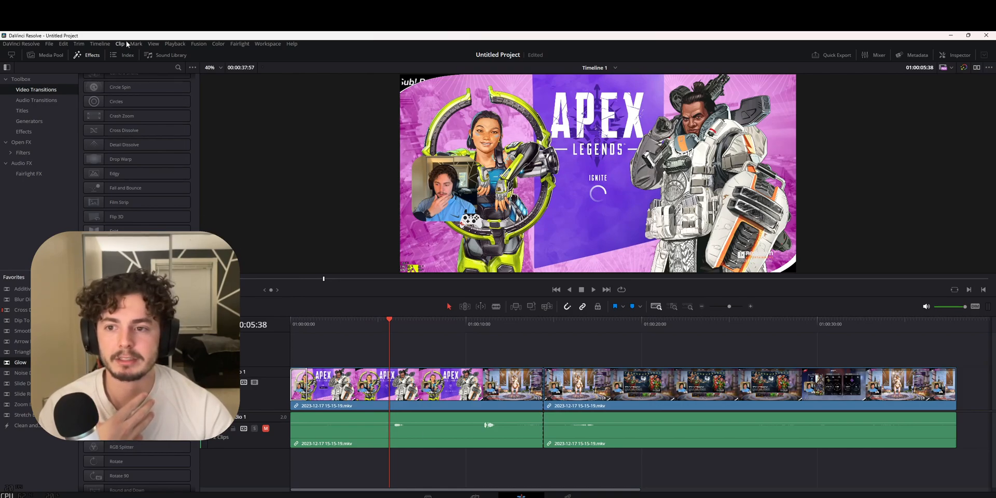
# - Split the first clip at 01:00:05:38, then move the playhead back to 01:00:04:35
pyautogui.click(100, 44)
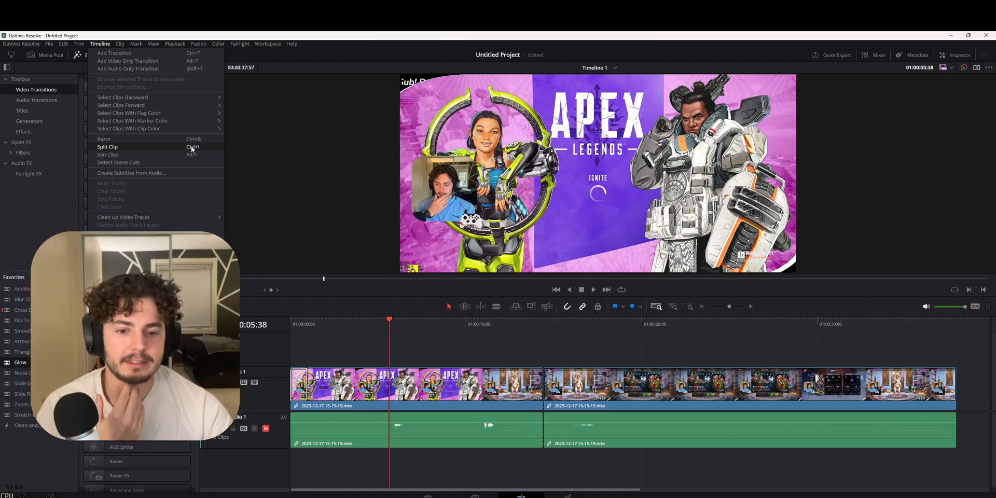
pyautogui.click(388, 340)
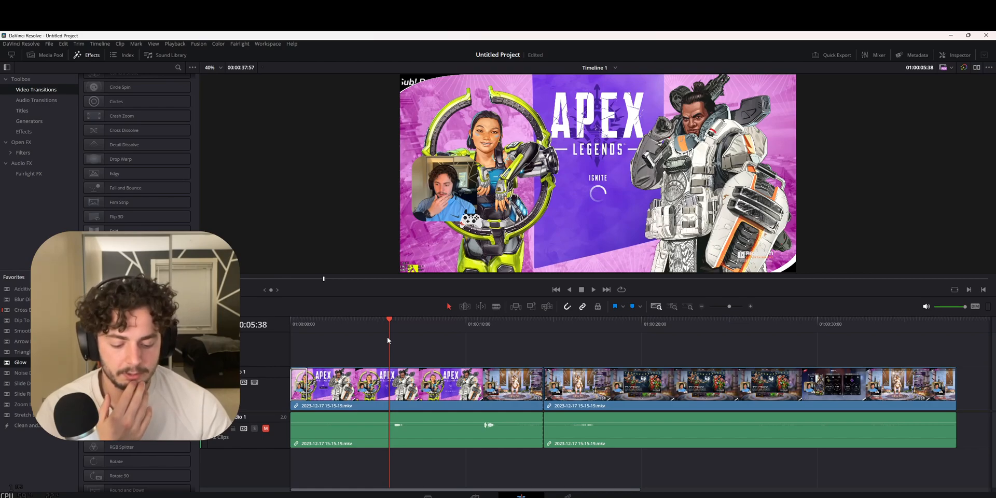
pyautogui.hotkey('ctrl', 'b')
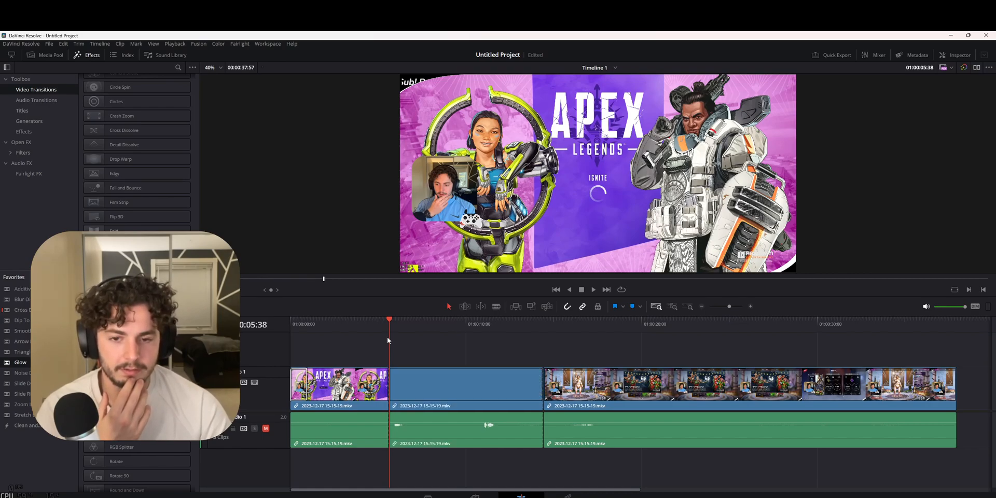
pyautogui.click(376, 322)
pyautogui.moveTo(374, 319); pyautogui.dragTo(370, 319)
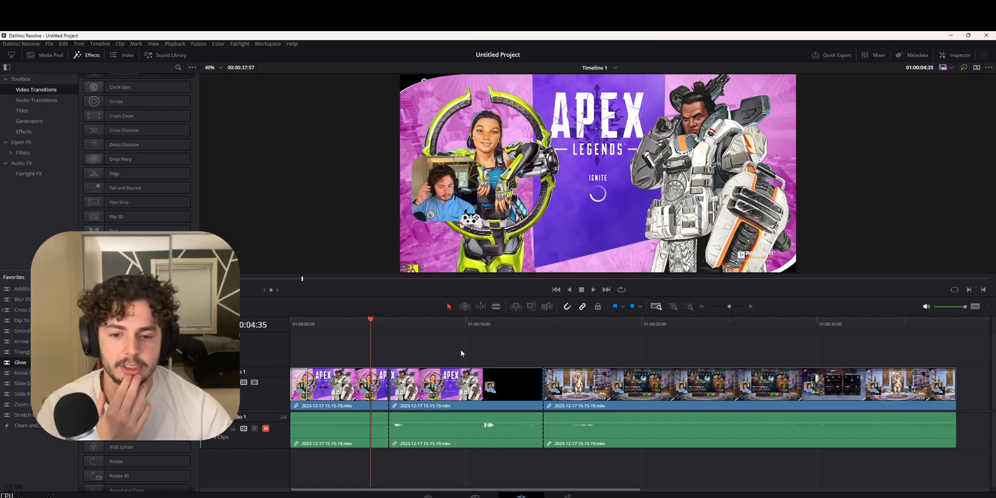
# - Trim and slide the clip segments around the two cuts, leaving all three segments end to end on the timeline
pyautogui.click(394, 393)
pyautogui.moveTo(389, 393)
pyautogui.mouseDown()
pyautogui.moveTo(432, 397)
pyautogui.moveTo(397, 397)
pyautogui.mouseUp()
pyautogui.moveTo(450, 399); pyautogui.dragTo(471, 399)
pyautogui.moveTo(620, 404); pyautogui.dragTo(705, 403)
pyautogui.click(461, 408)
pyautogui.moveTo(401, 389)
pyautogui.mouseDown()
pyautogui.moveTo(459, 390)
pyautogui.moveTo(419, 389)
pyautogui.mouseUp()
pyautogui.moveTo(673, 390); pyautogui.dragTo(530, 391)
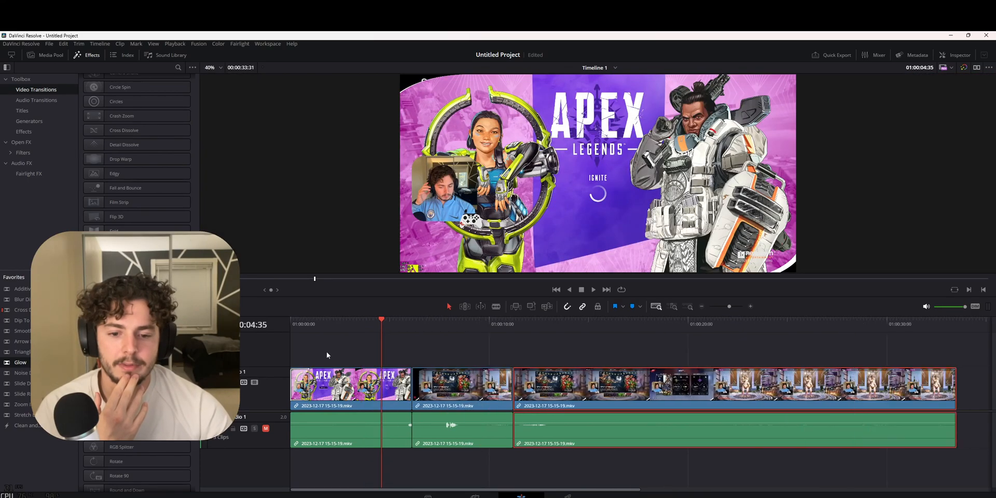
# - Add a Dip To Color Dissolve transition at the first cut and play through it
pyautogui.scroll(10, 117, 194)
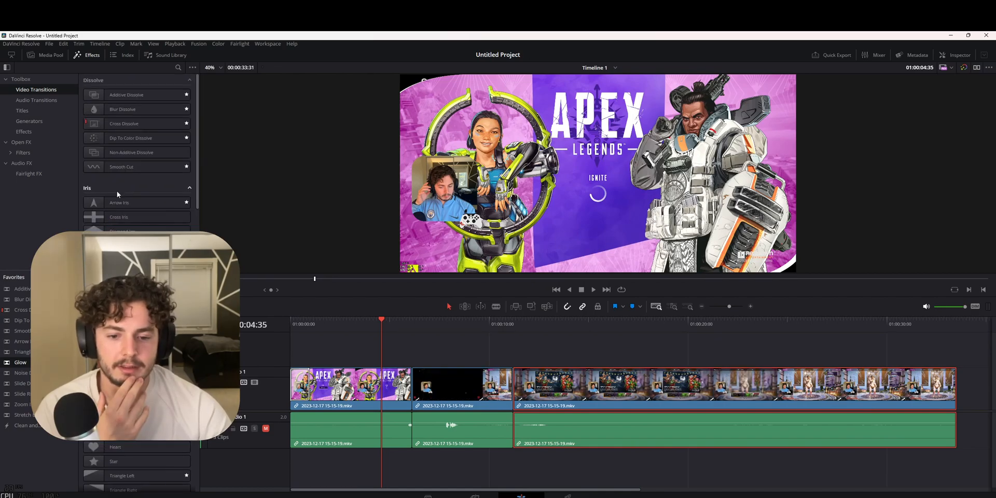
pyautogui.moveTo(119, 136); pyautogui.dragTo(411, 380)
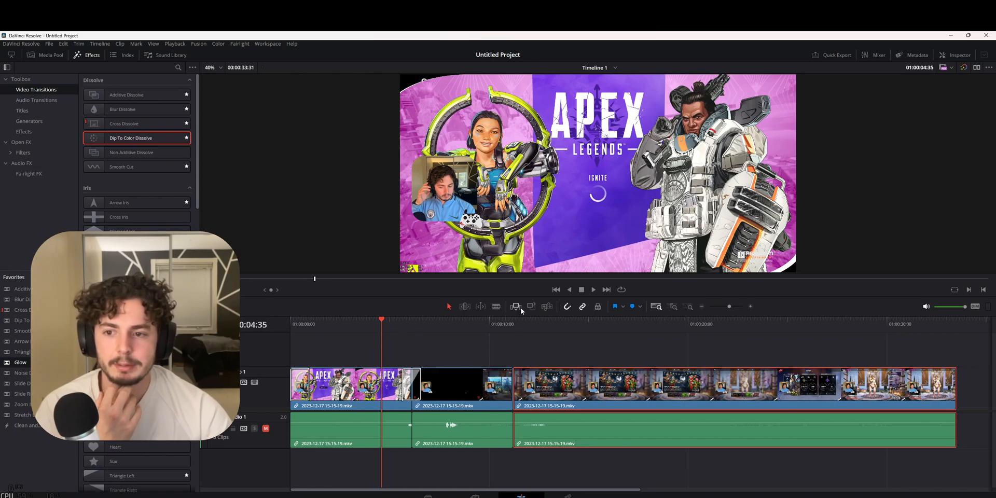
pyautogui.click(593, 289)
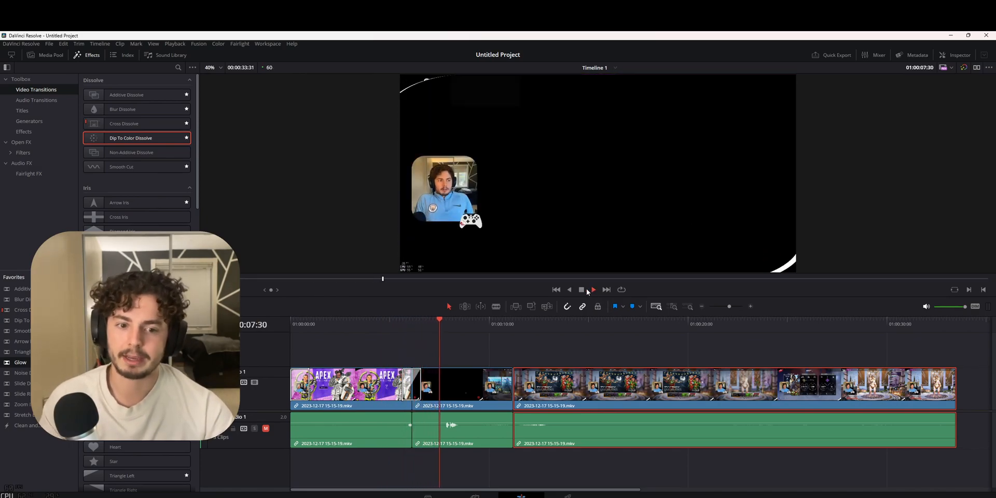
pyautogui.click(581, 289)
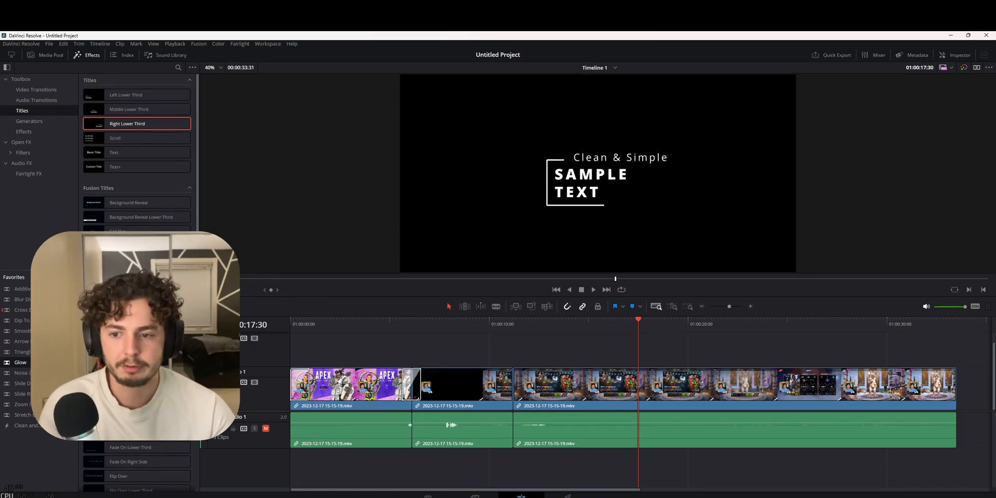
# - Place the Clean and Simple title above the last segment and review its text, font and size settings
pyautogui.moveTo(134, 246); pyautogui.dragTo(548, 350)
pyautogui.doubleClick(592, 346)
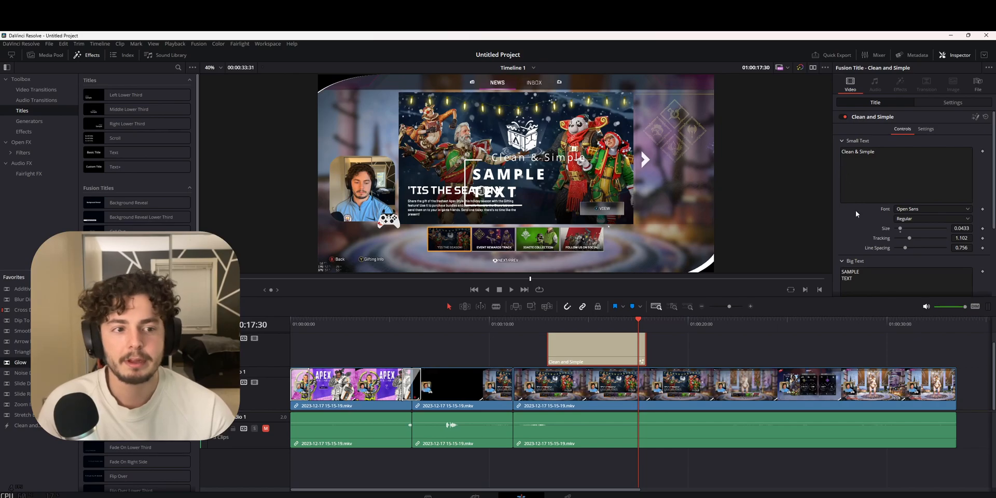
pyautogui.scroll(-4, 856, 202)
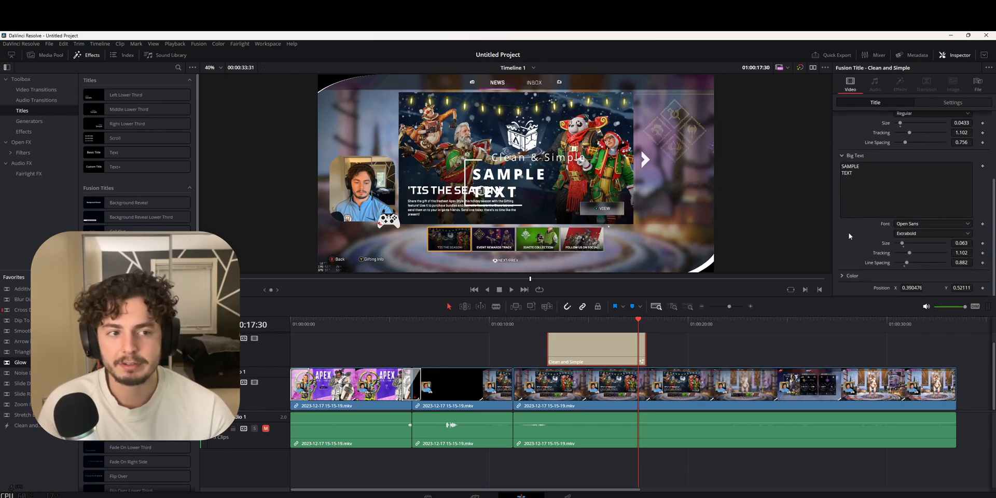
pyautogui.scroll(4, 849, 236)
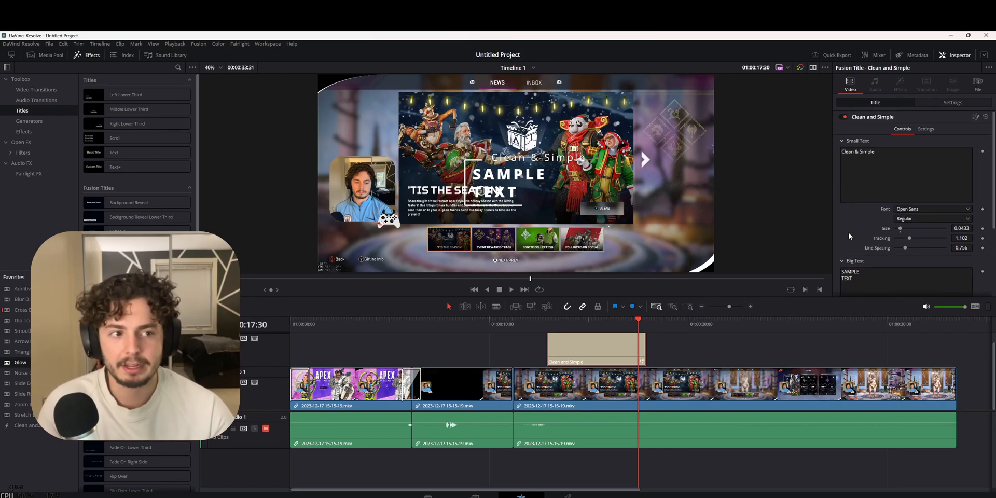
# - Select the last video segment and examine its transform, composite and speed change settings
pyautogui.click(708, 386)
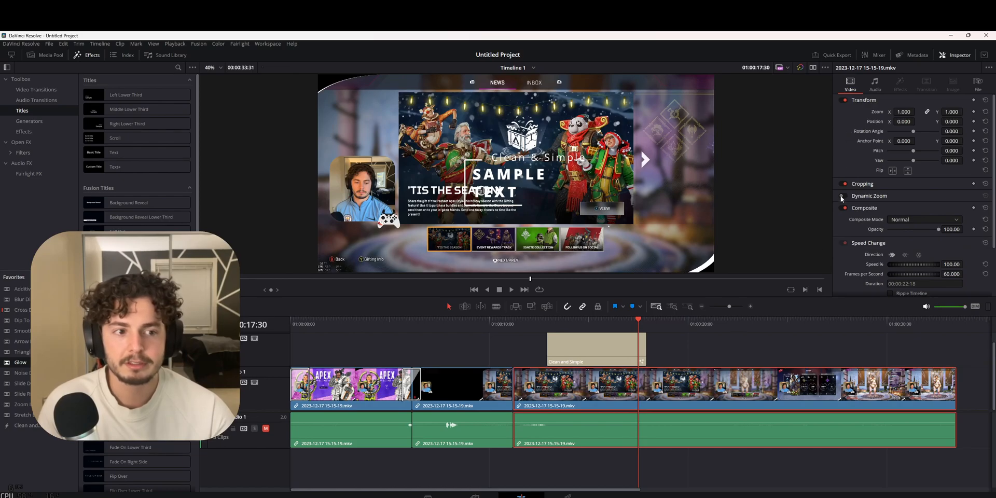
pyautogui.scroll(-2, 837, 262)
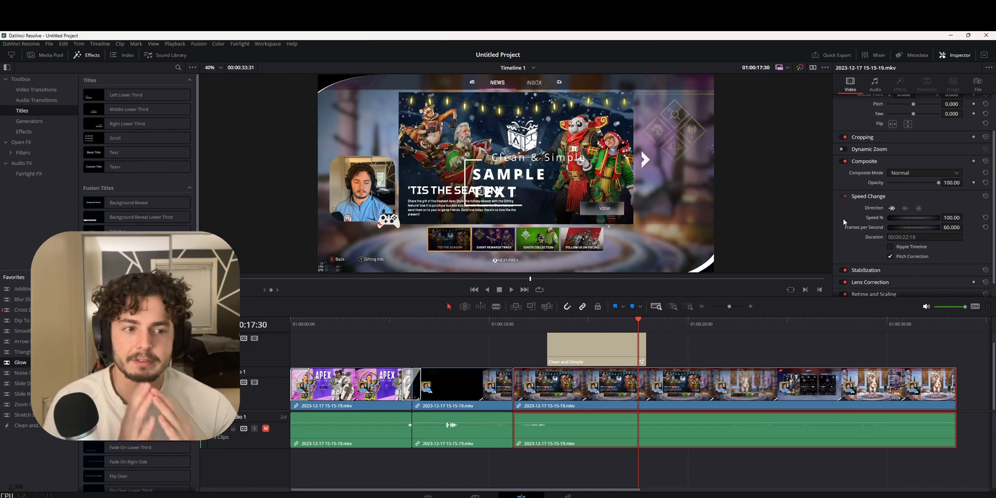
pyautogui.scroll(2, 842, 219)
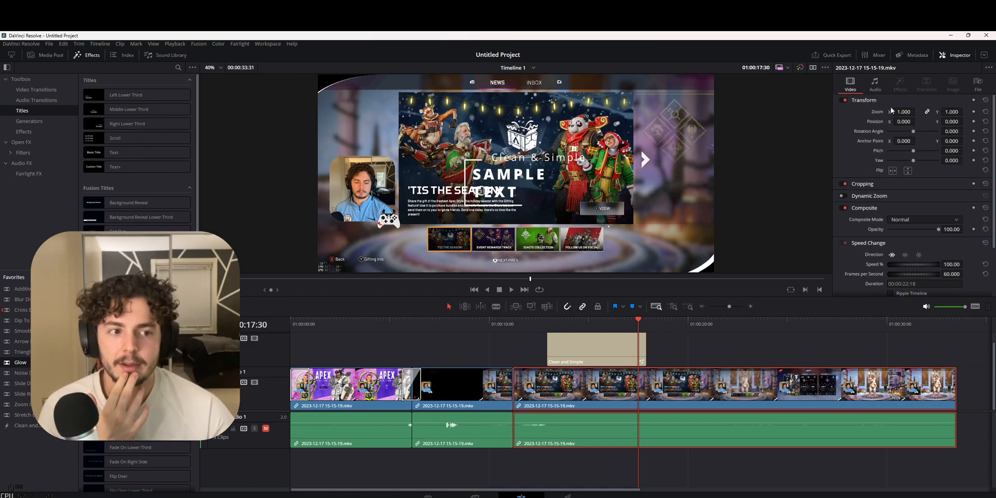
# - Try adjusting the zoom of the selected last video segment and hide the Inspector
pyautogui.moveTo(898, 112)
pyautogui.mouseDown()
pyautogui.moveTo(927, 111)
pyautogui.moveTo(886, 111)
pyautogui.moveTo(903, 111)
pyautogui.mouseUp()
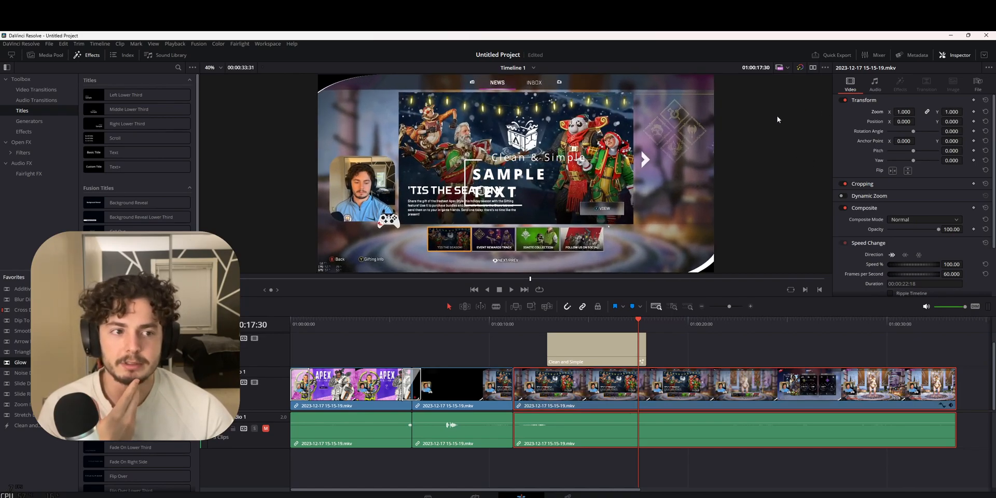
pyautogui.click(947, 55)
# - Show the audio mixer, lower the Audio 1 track level to -0.7, and hide the mixer again
pyautogui.click(873, 55)
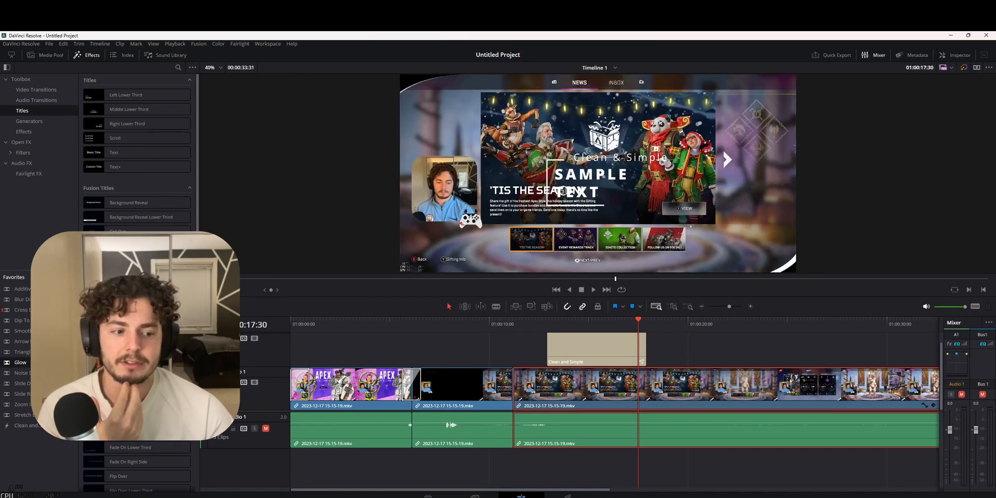
pyautogui.moveTo(950, 432)
pyautogui.mouseDown()
pyautogui.moveTo(951, 423)
pyautogui.moveTo(952, 434)
pyautogui.mouseUp()
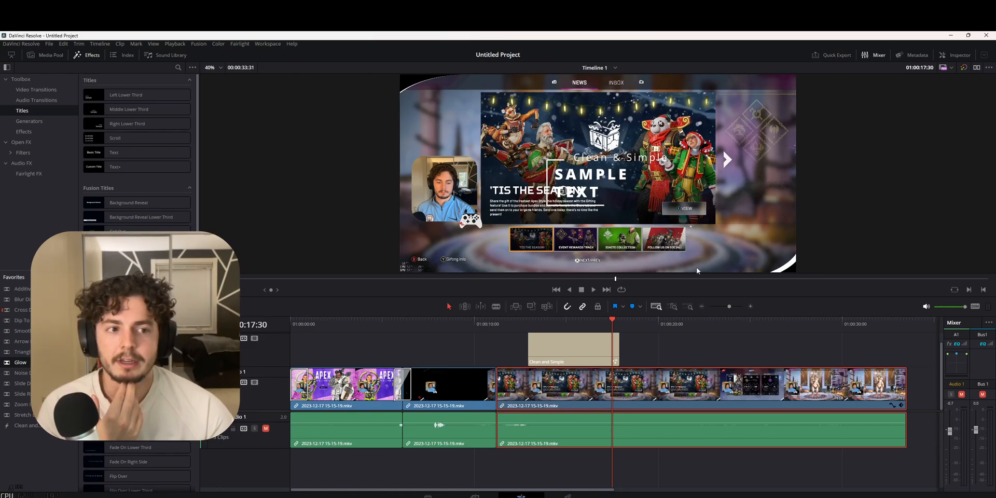
pyautogui.click(874, 55)
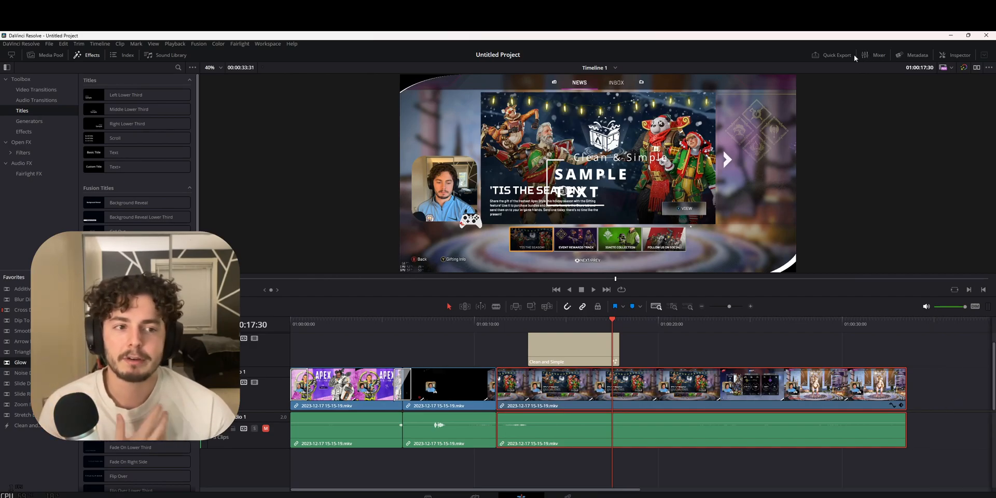
# - Review the Quick Export presets and the Timeline 1 output details, and close the dialog without exporting
pyautogui.click(837, 55)
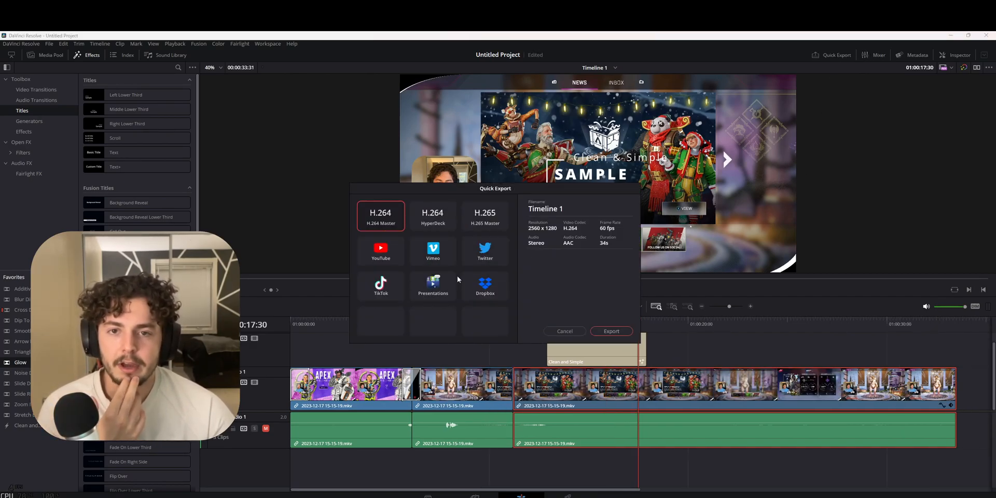
pyautogui.click(564, 330)
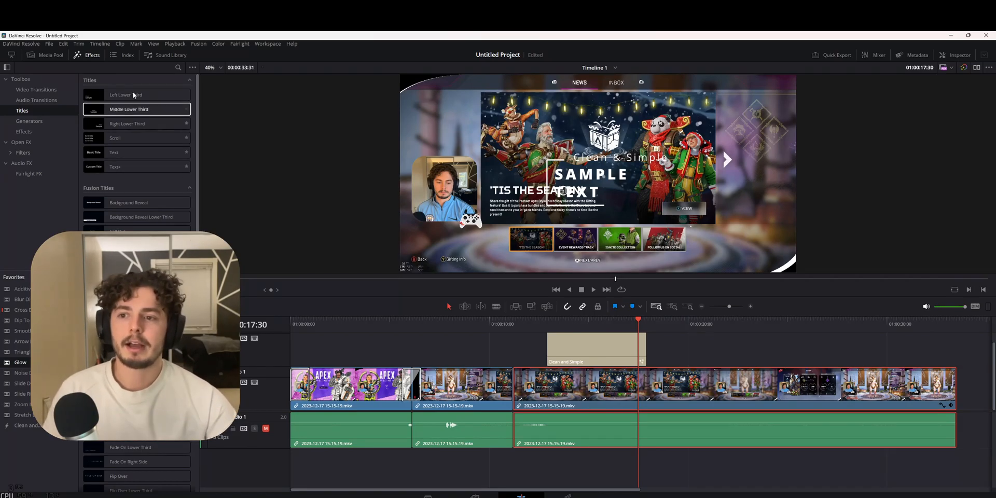
# - Open the project settings, look over the saved presets, and switch the timeline to a vertical resolution of 1280 x 2560
pyautogui.click(50, 44)
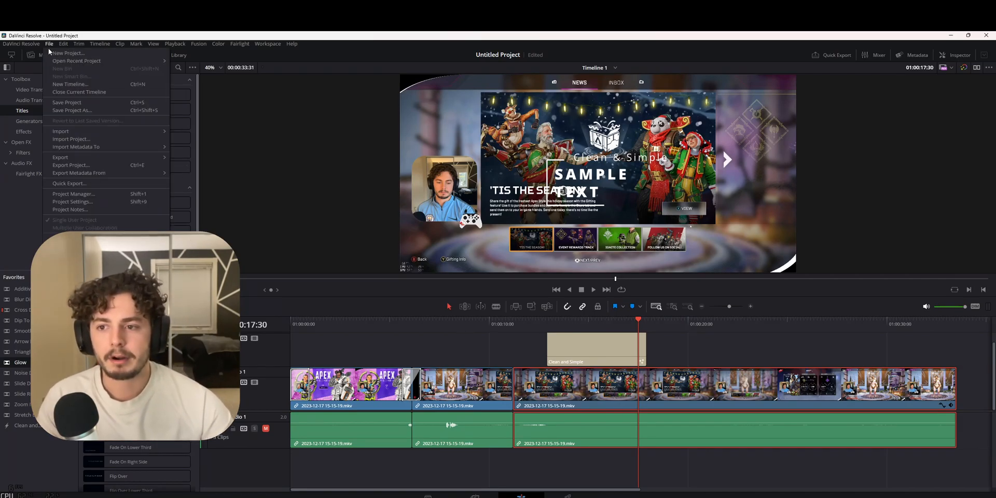
pyautogui.click(87, 201)
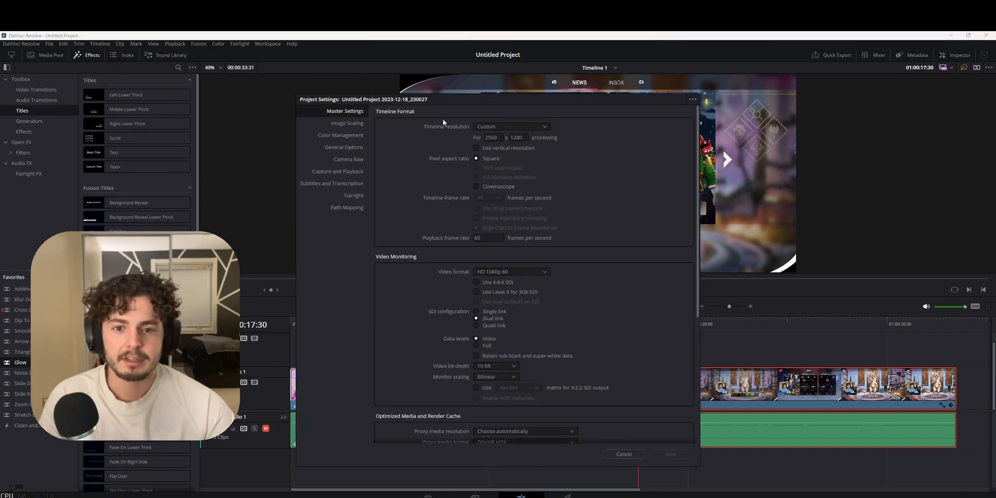
pyautogui.click(694, 100)
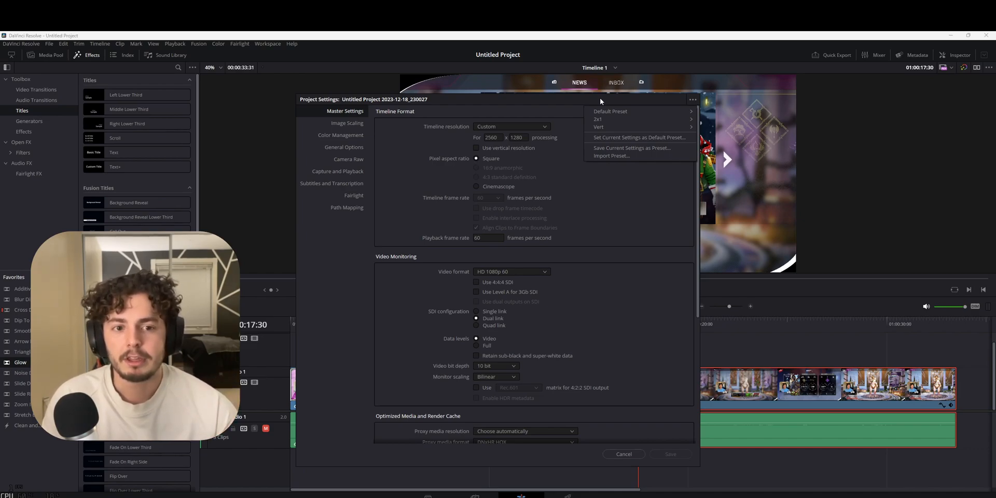
pyautogui.click(553, 125)
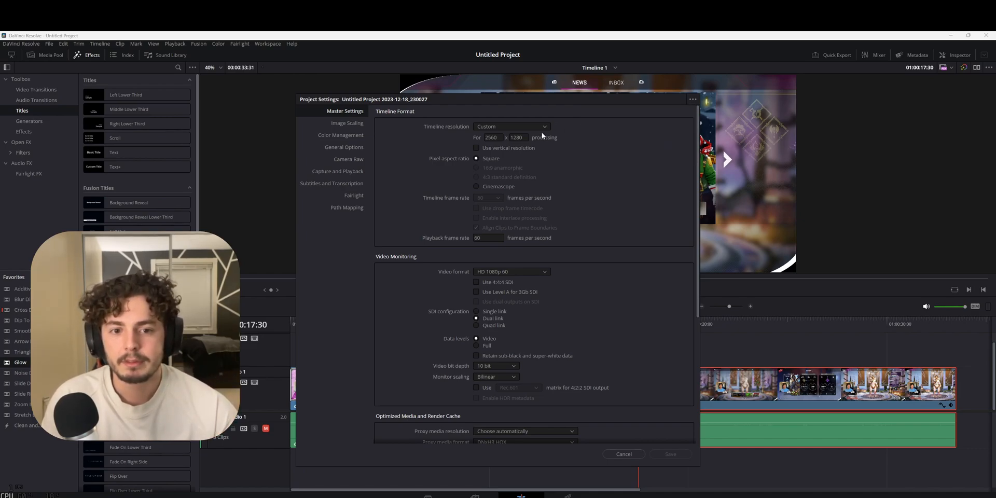
pyautogui.click(476, 148)
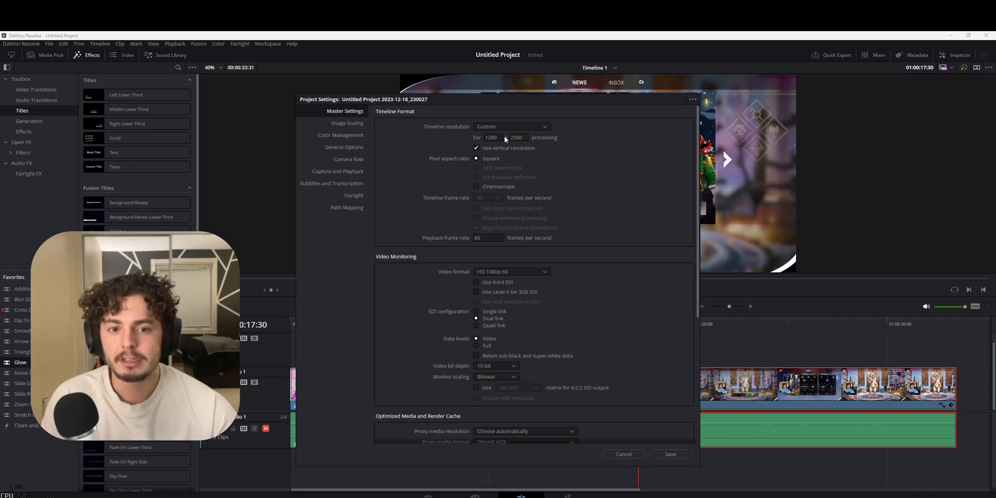
pyautogui.click(692, 99)
pyautogui.click(554, 113)
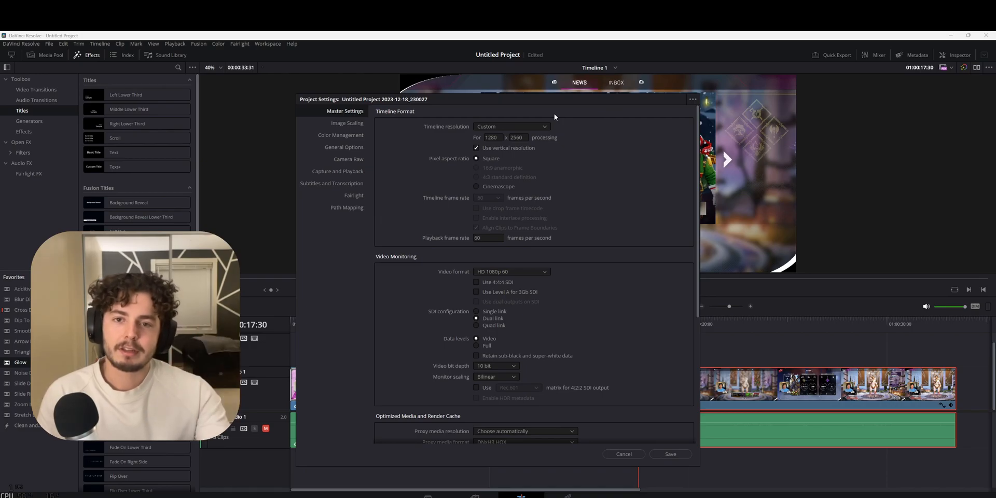